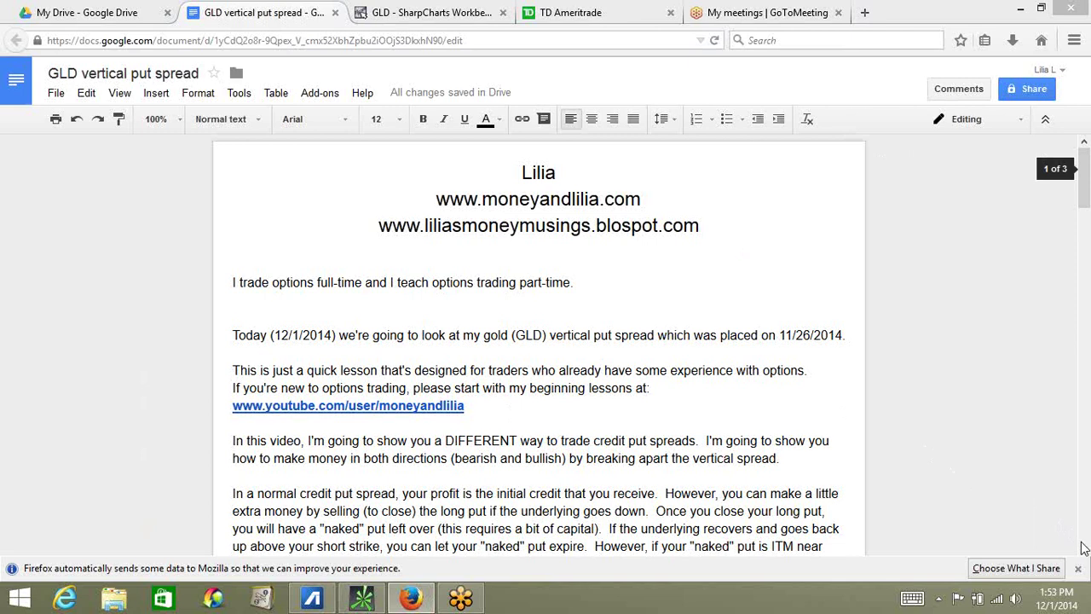
- Read the document's introduction and 11/26/2014 trade details, and switch to the GLD chart on StockCharts
scroll(1085, 552, down, 3)
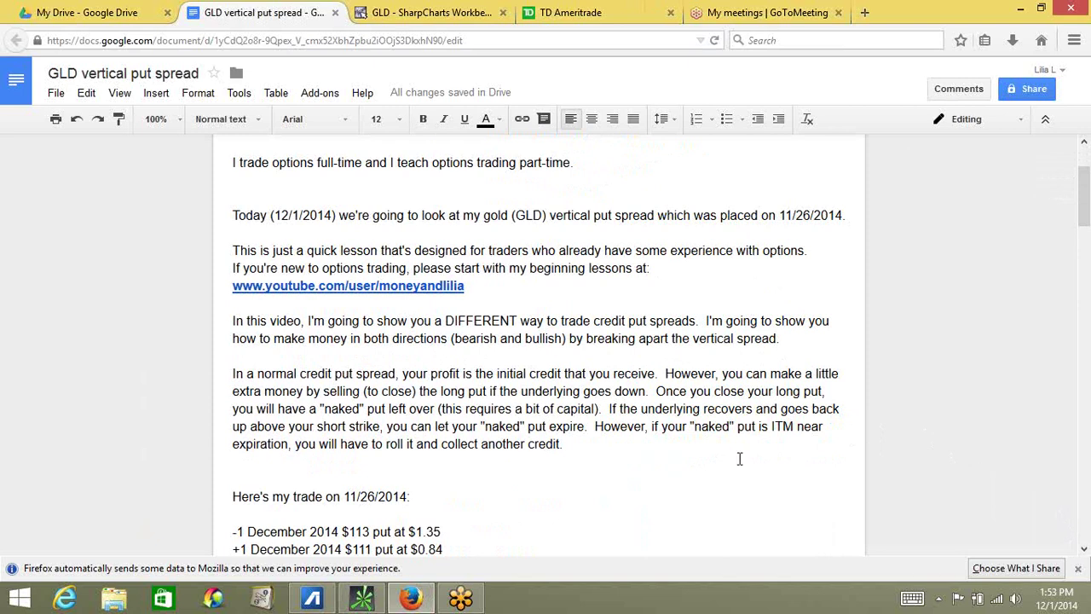
scroll(1083, 551, down, 3)
click(1084, 552)
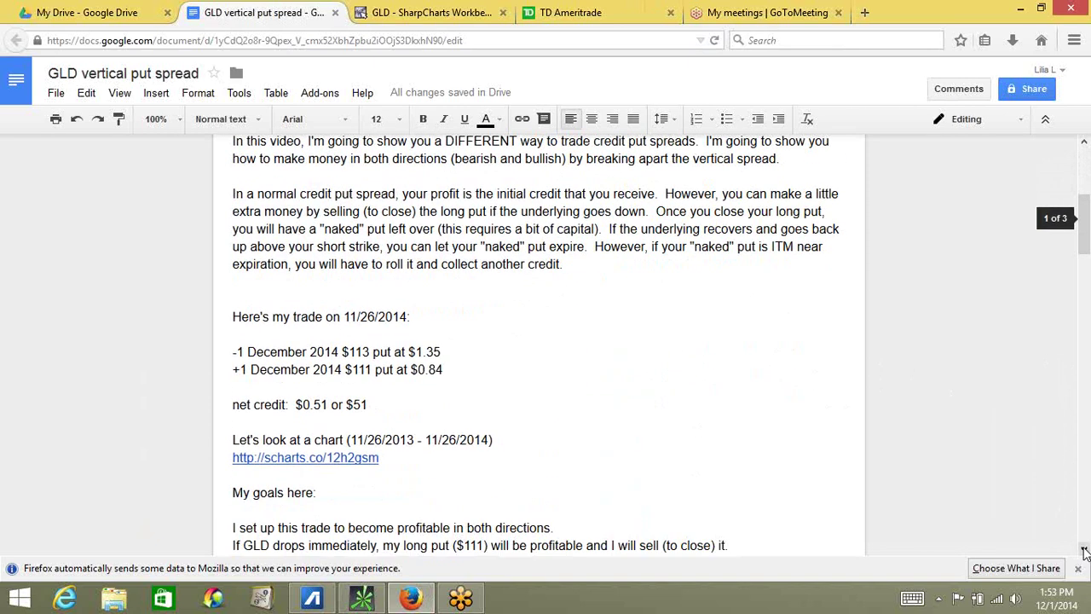
click(1084, 551)
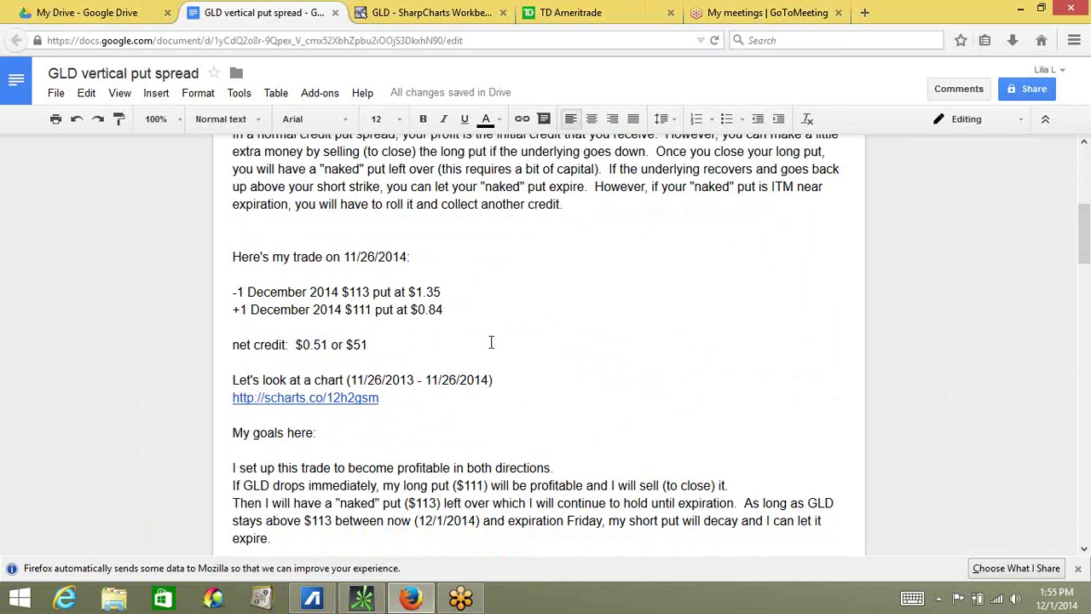
click(416, 250)
click(456, 14)
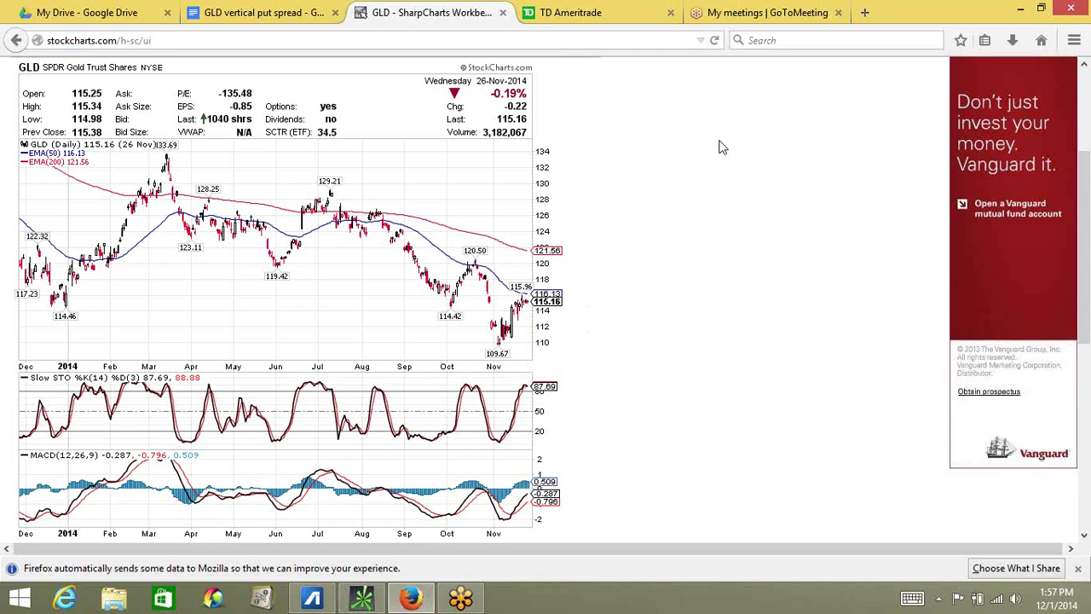
- Return to the GLD vertical put spread document and read the trade goals, the 11/28/2014 update and the profit math
click(300, 17)
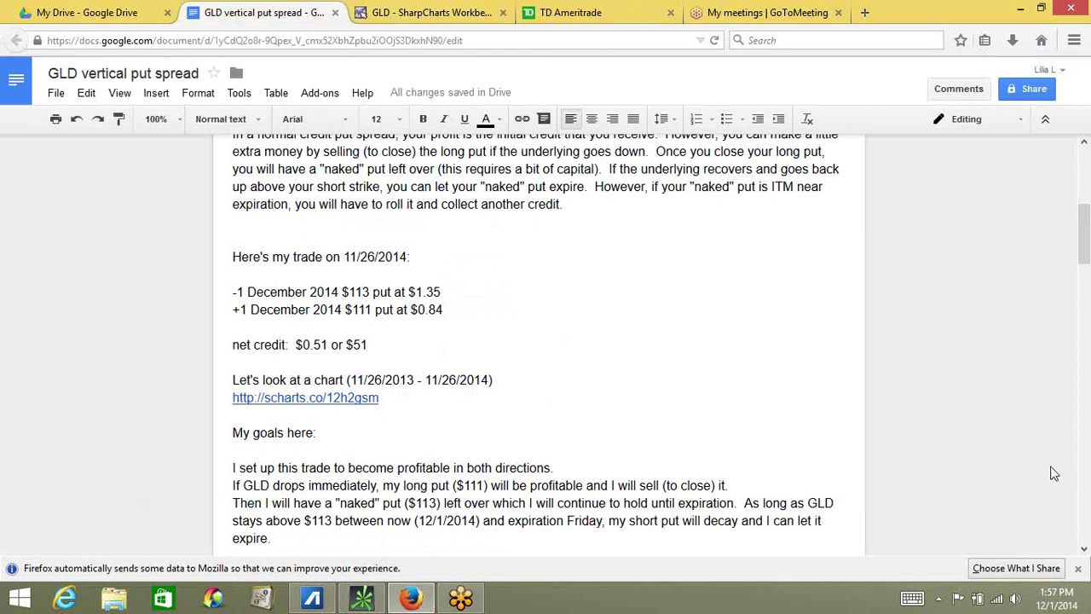
click(1084, 552)
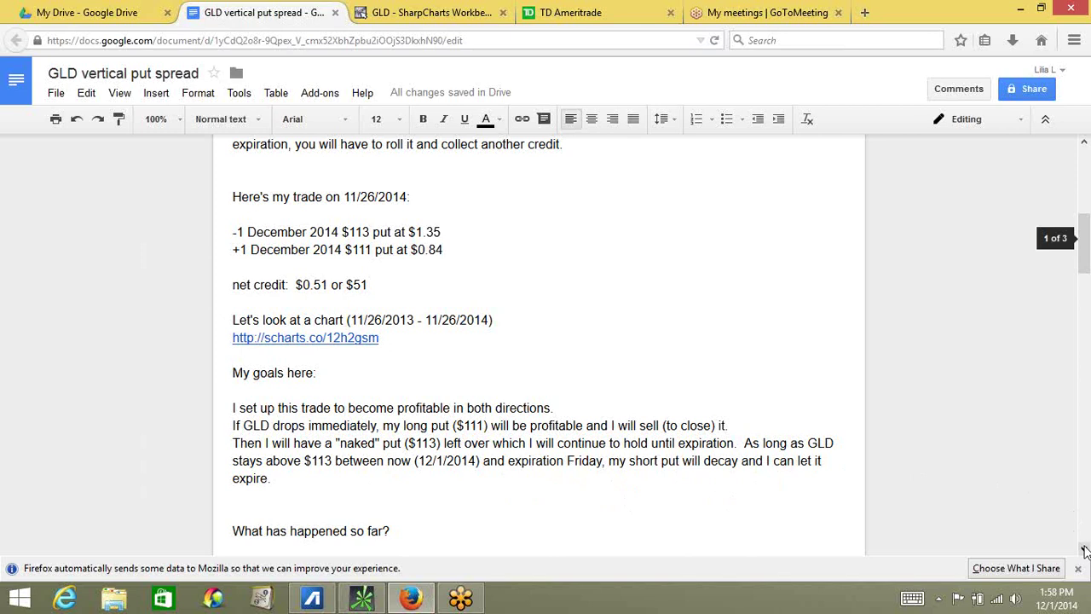
click(1084, 549)
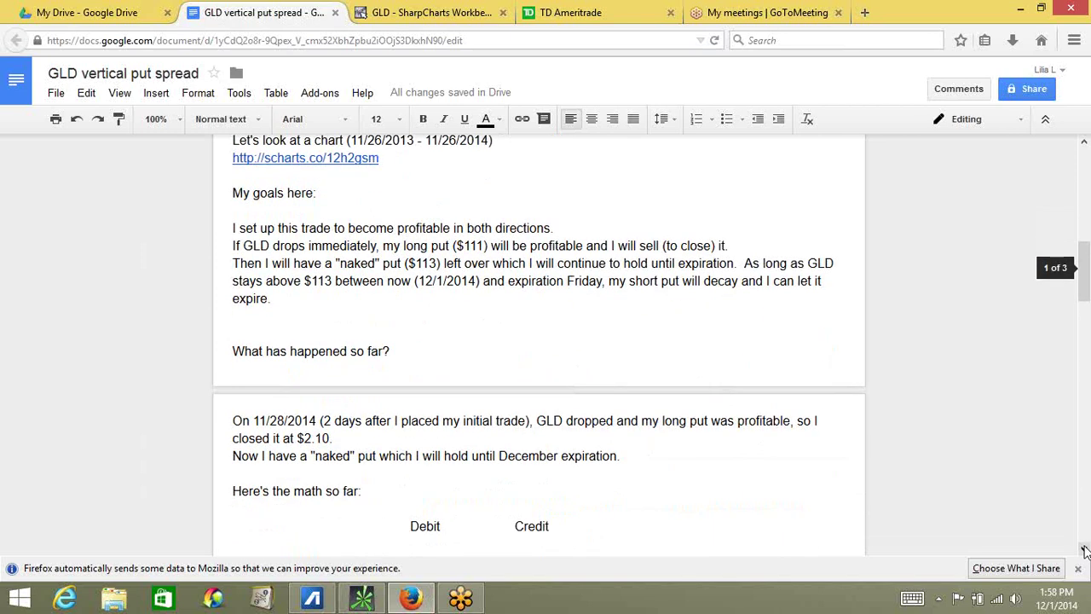
click(1084, 550)
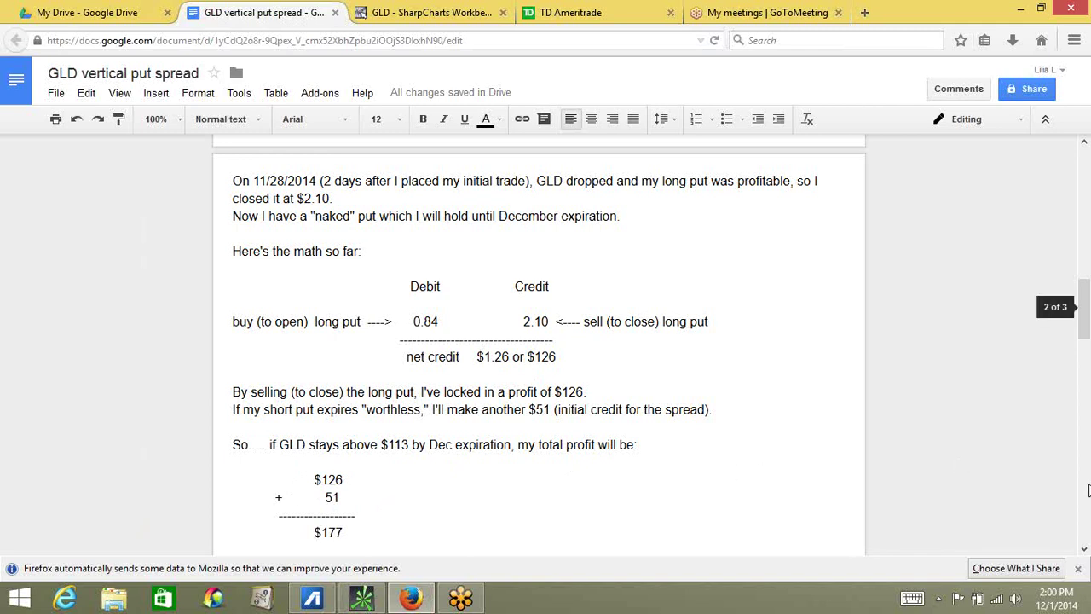
click(1085, 550)
click(1085, 550)
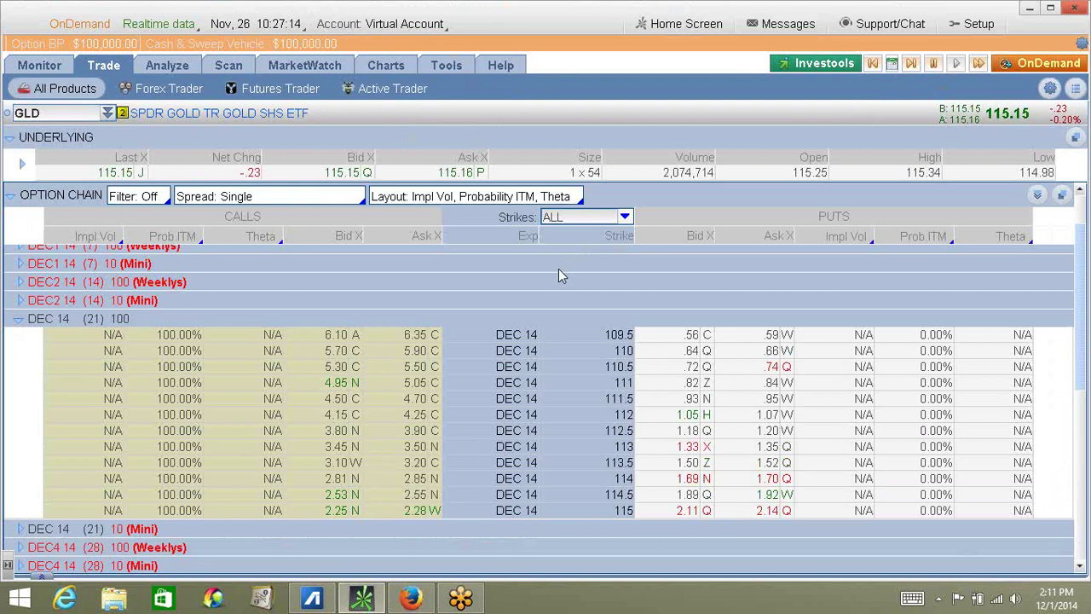
- Show vertical spreads in the GLD option chain and create a sell order for the DEC 14 112.5/113 put vertical
click(264, 199)
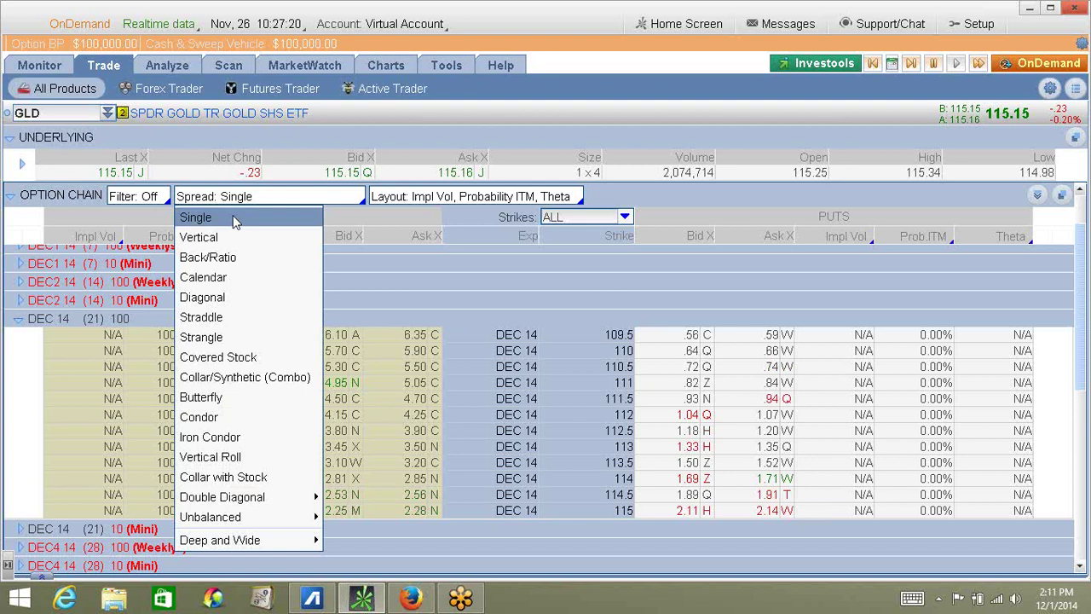
click(215, 242)
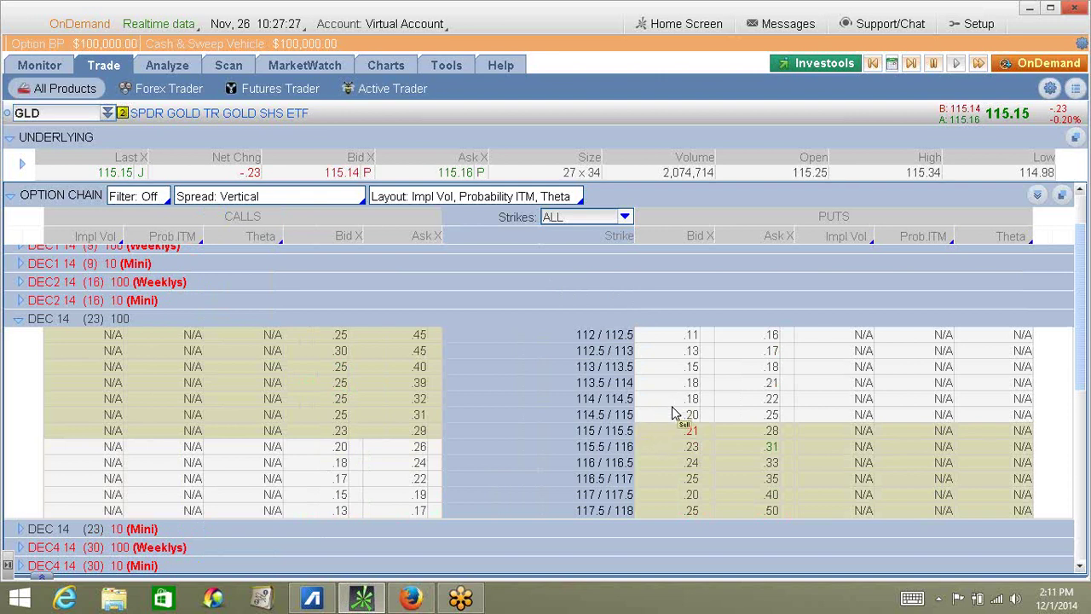
click(675, 349)
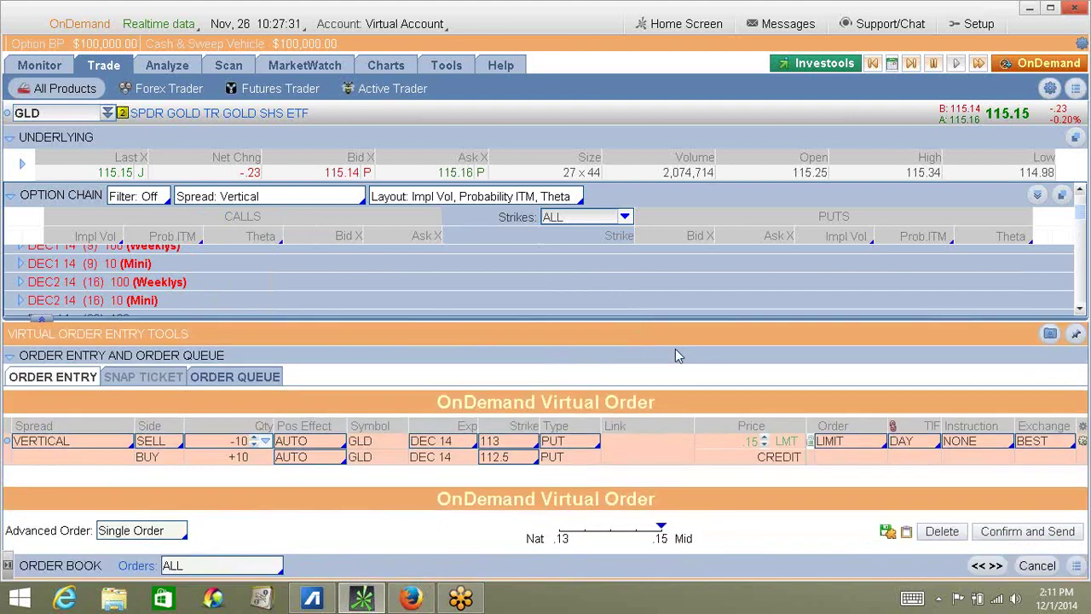
- Reduce the vertical order's quantity to 1 contract and set the position effect of both legs to TO OPEN
click(255, 439)
click(255, 440)
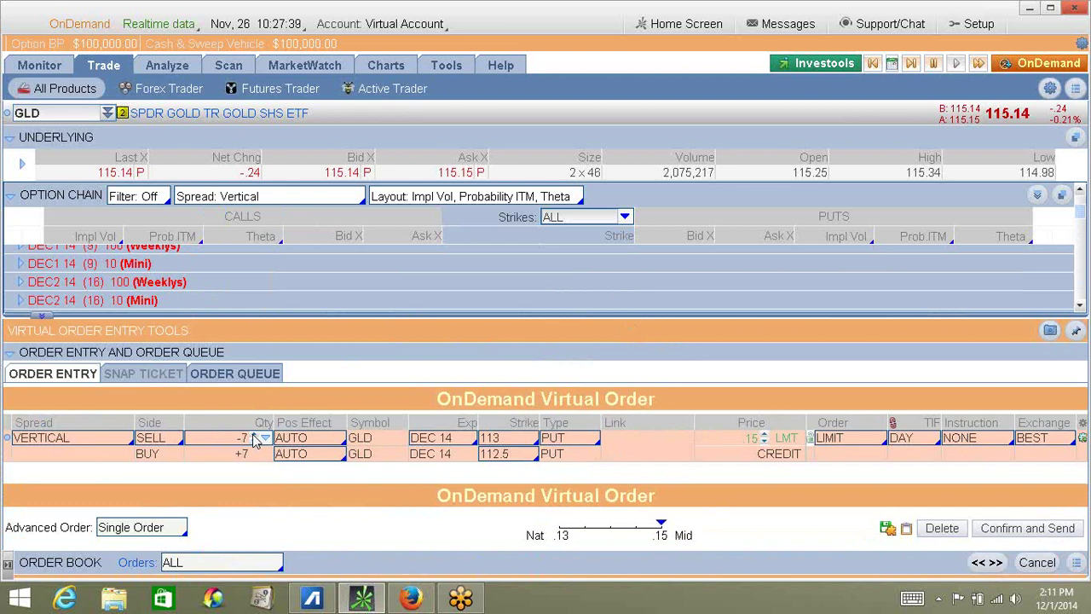
click(255, 439)
click(255, 439)
click(255, 439)
click(313, 443)
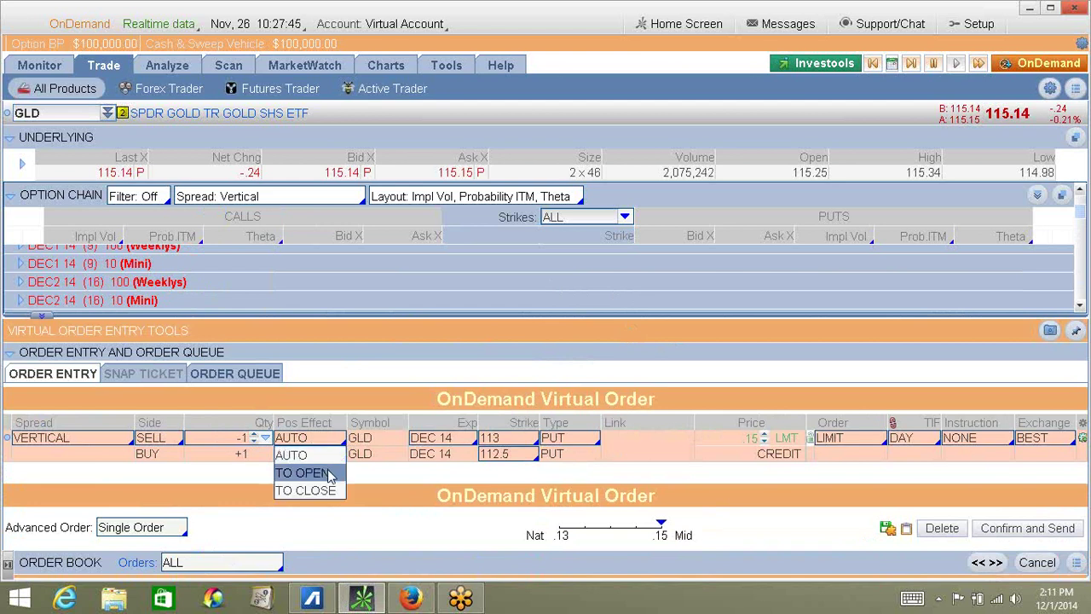
click(328, 474)
click(332, 458)
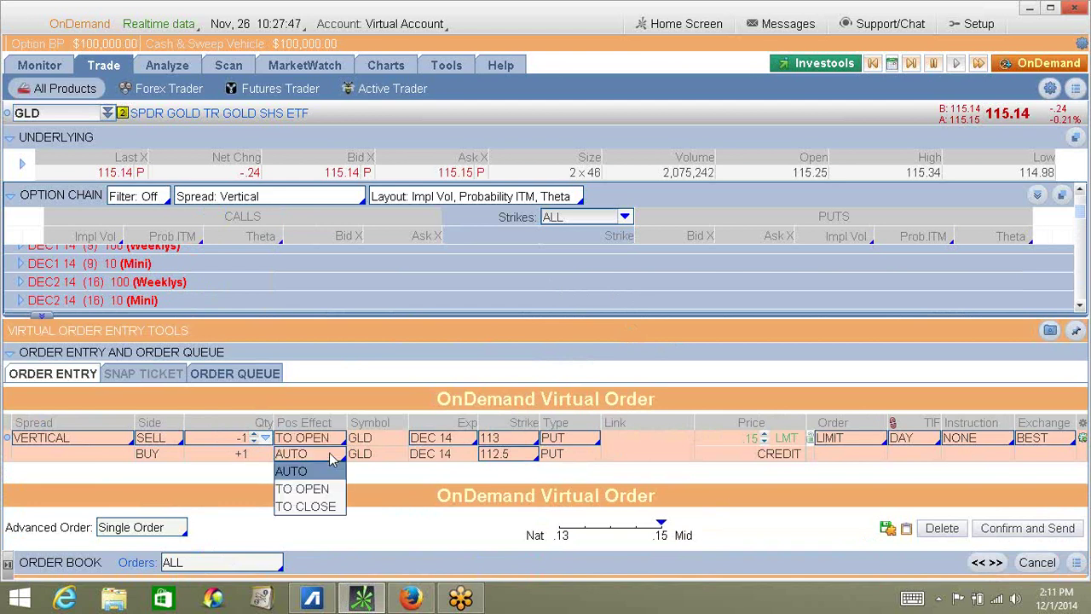
click(337, 492)
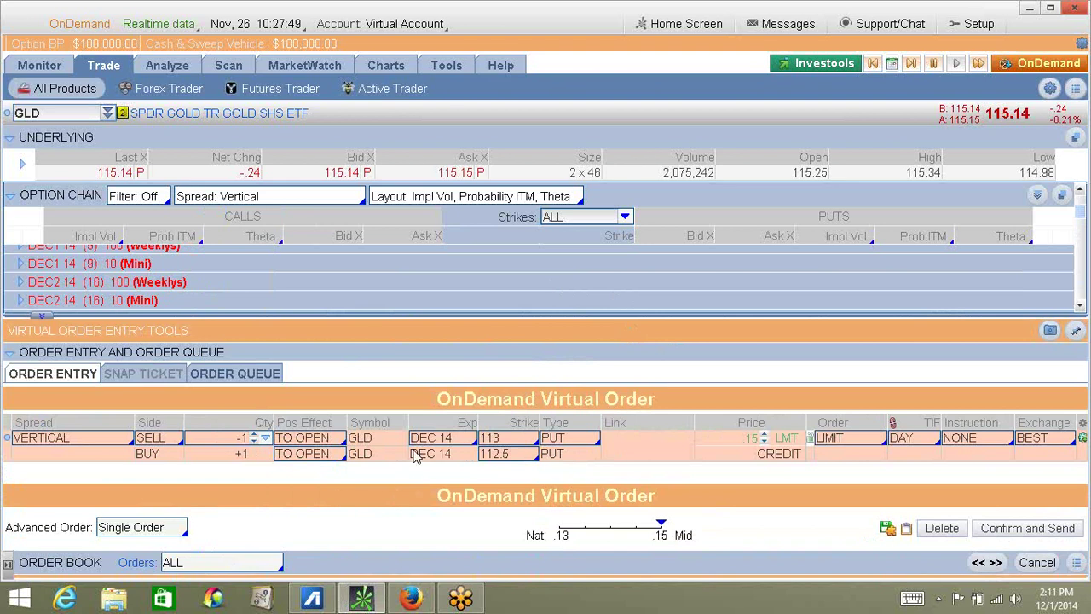
- Keep the sold put's strike at 113 and set the bought put's strike to 111
click(531, 441)
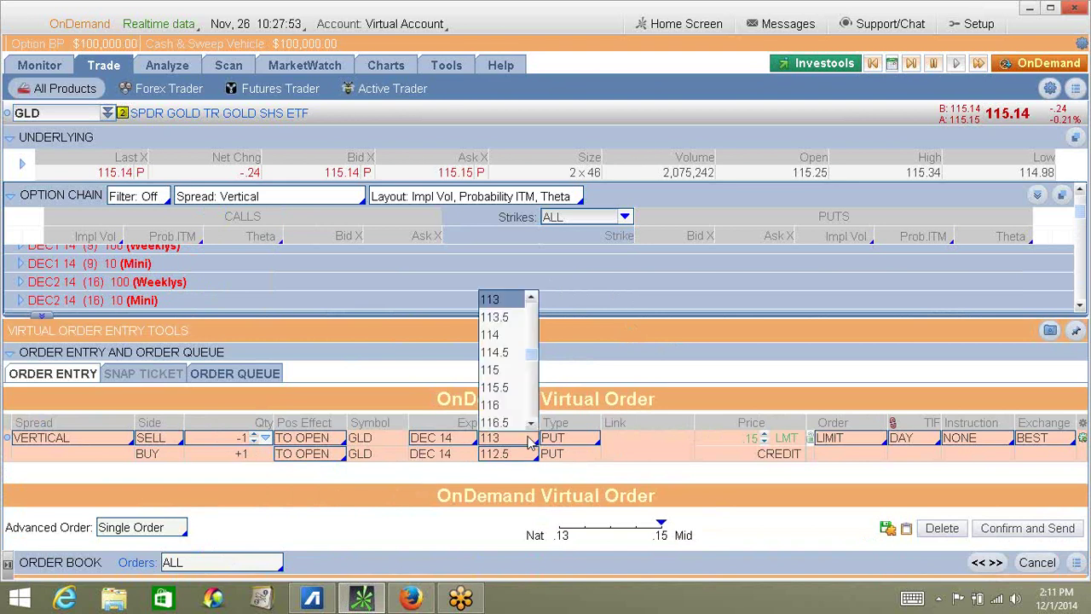
click(515, 304)
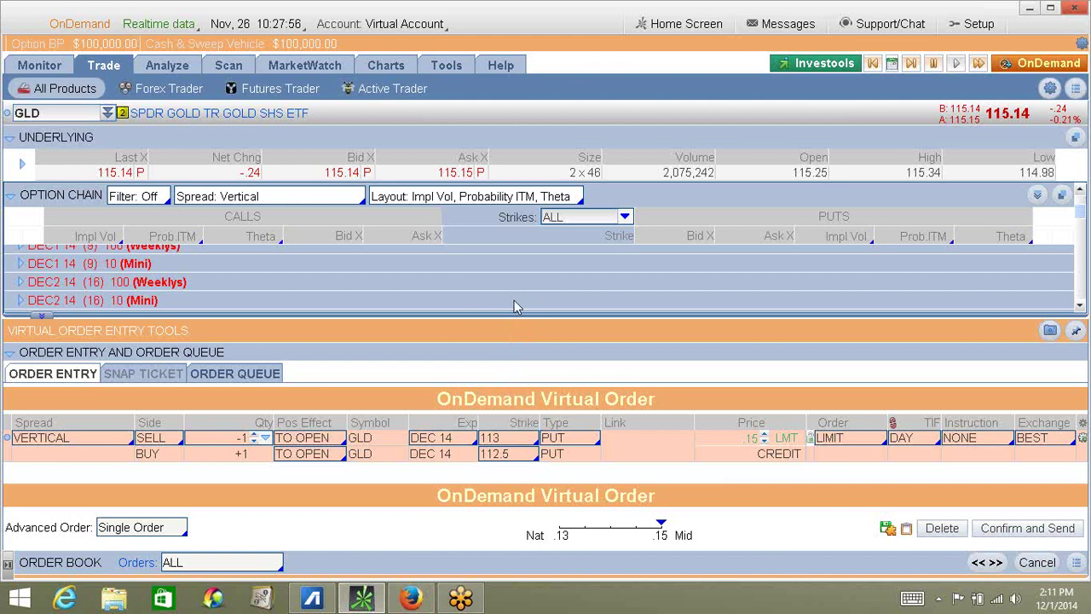
click(526, 458)
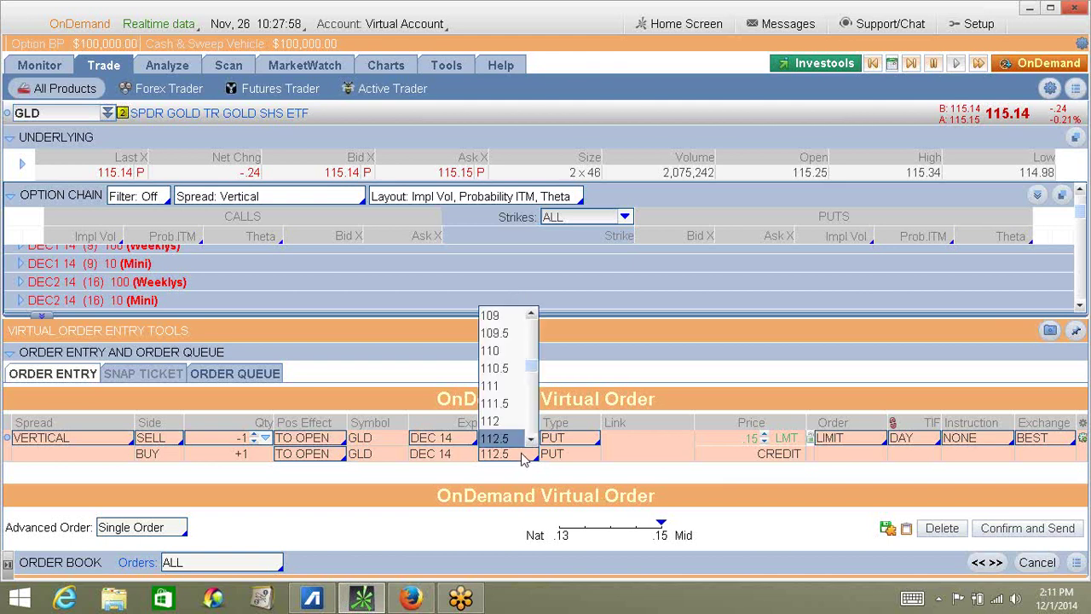
click(511, 388)
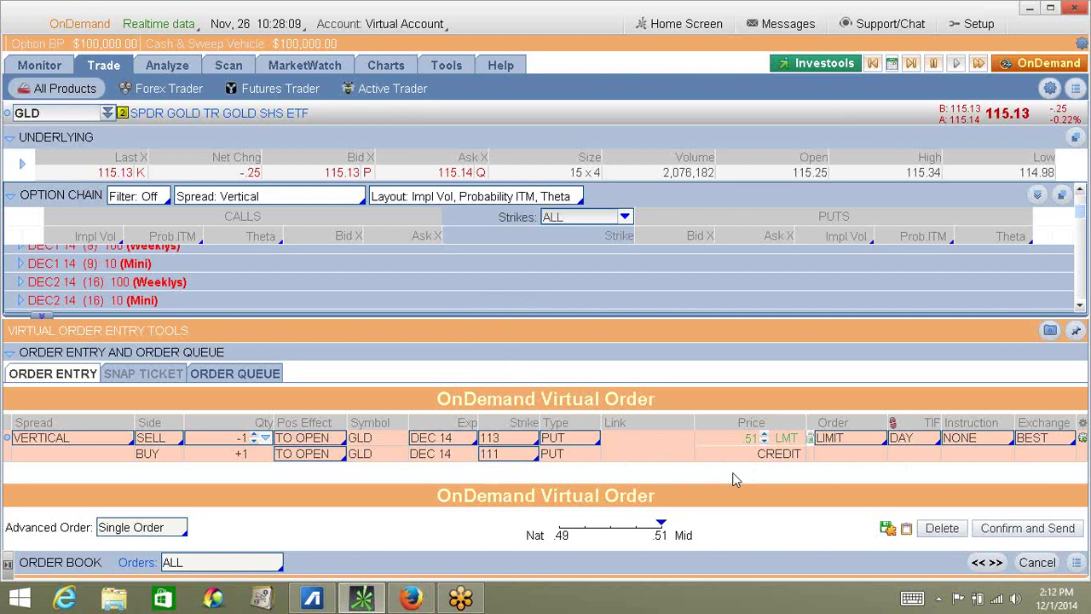
- Confirm and send the GLD 113/111 put vertical order, and send the error report before continuing past the system error
click(1015, 528)
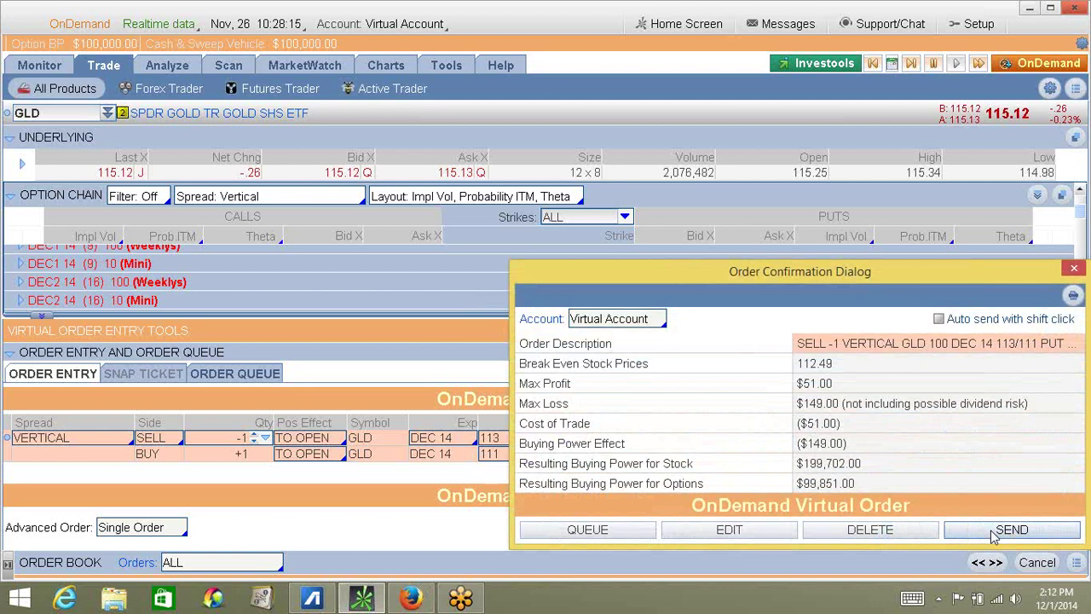
click(991, 531)
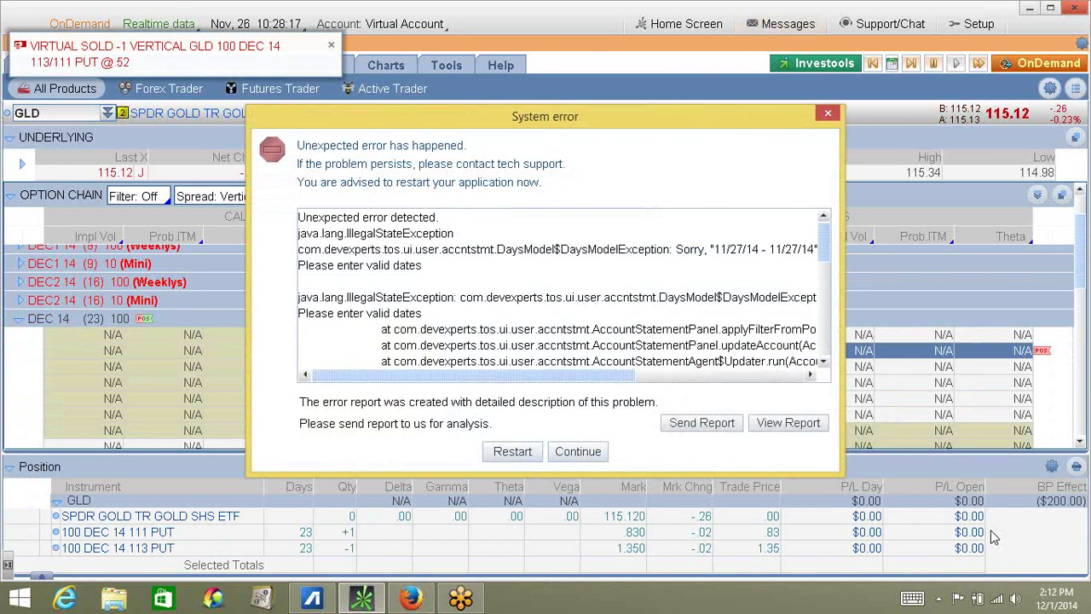
click(686, 426)
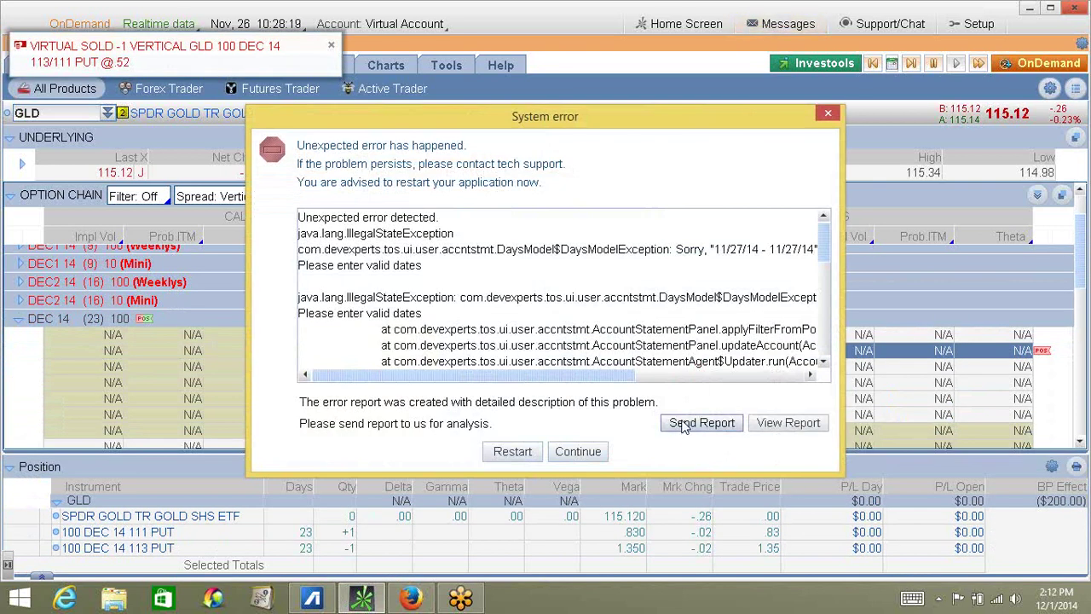
click(577, 451)
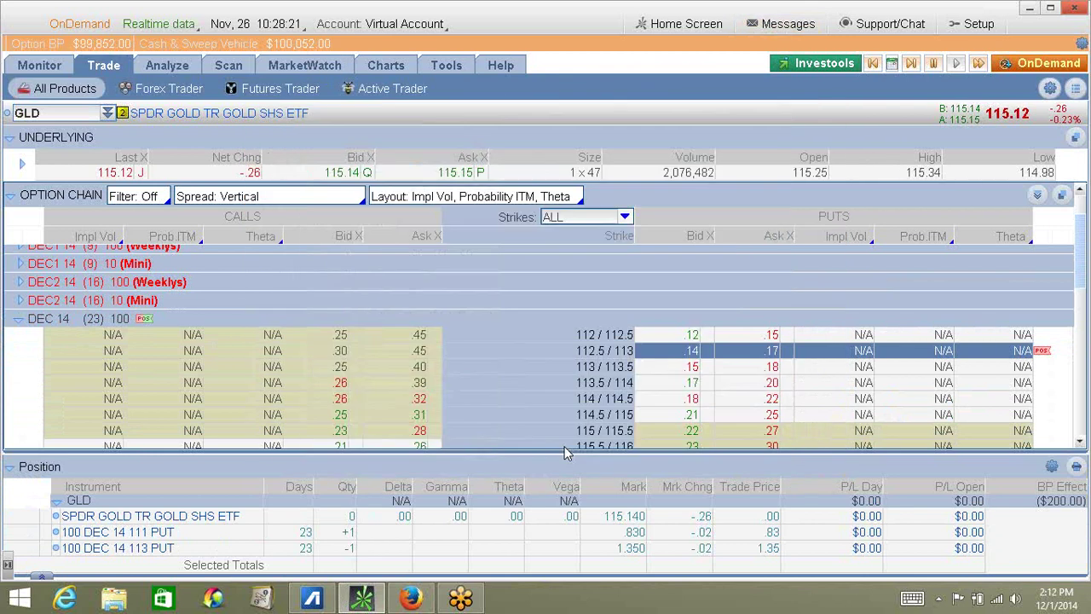
- Review the account's activity and positions, expanding the GLD position legs and the filled orders
click(42, 66)
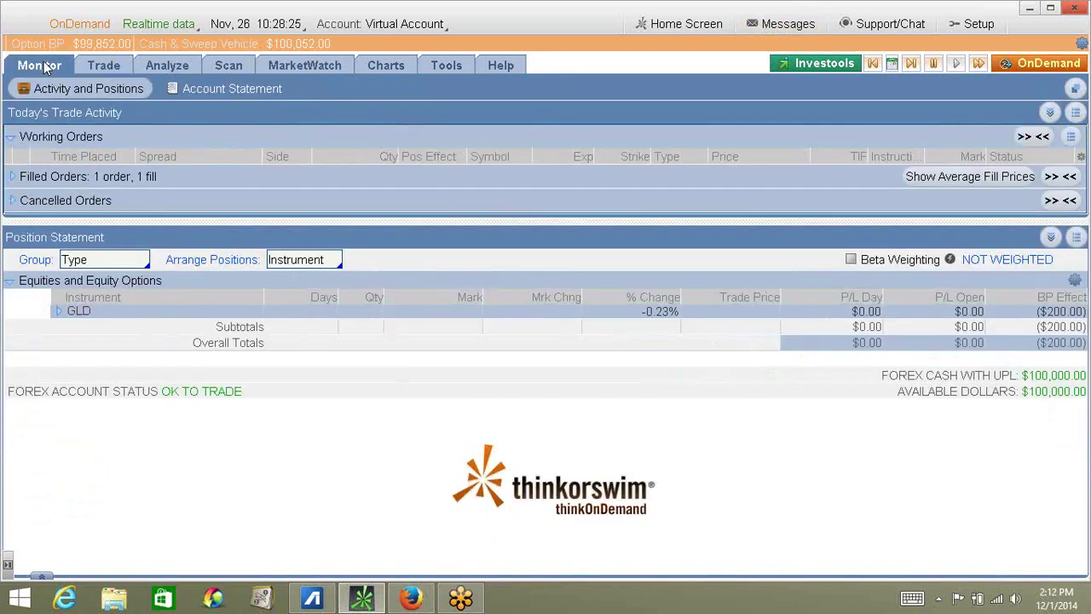
click(58, 312)
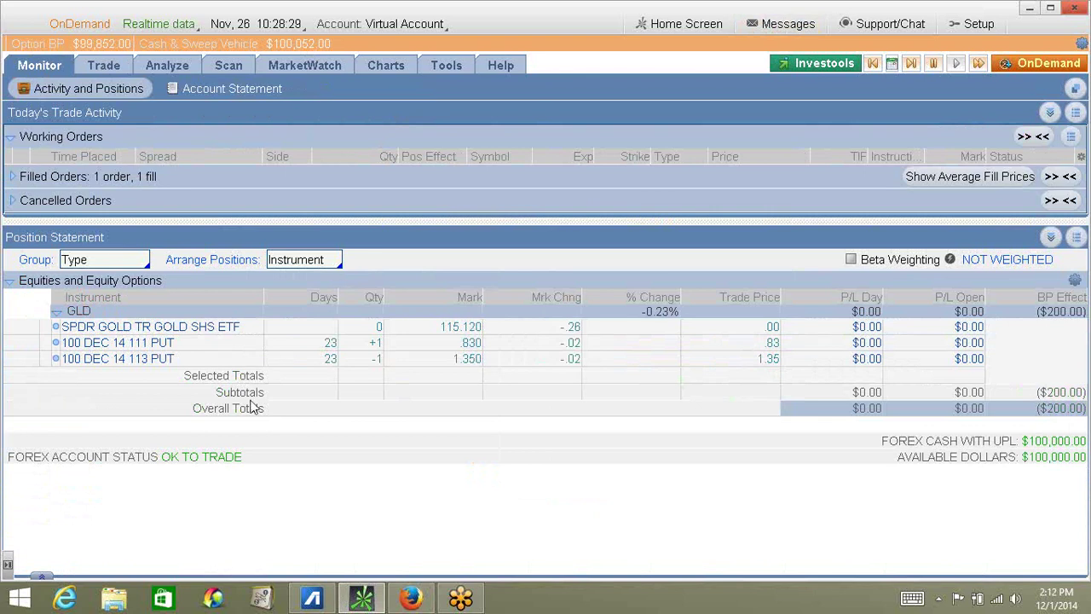
click(13, 178)
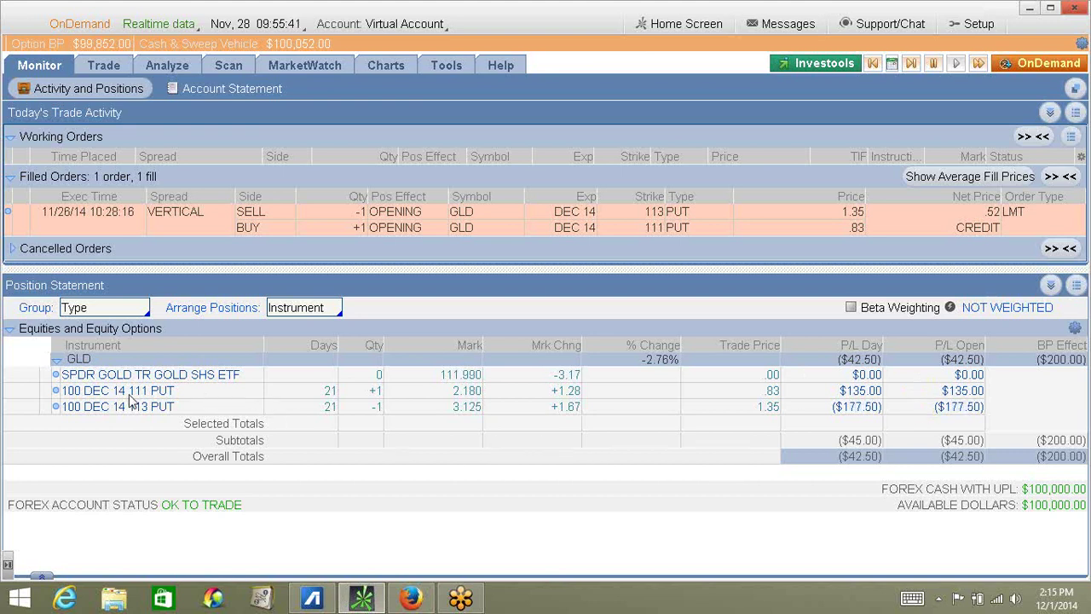
- Create a closing sell order for the long DEC 14 111 put and set its position effect to TO CLOSE
right_click(58, 394)
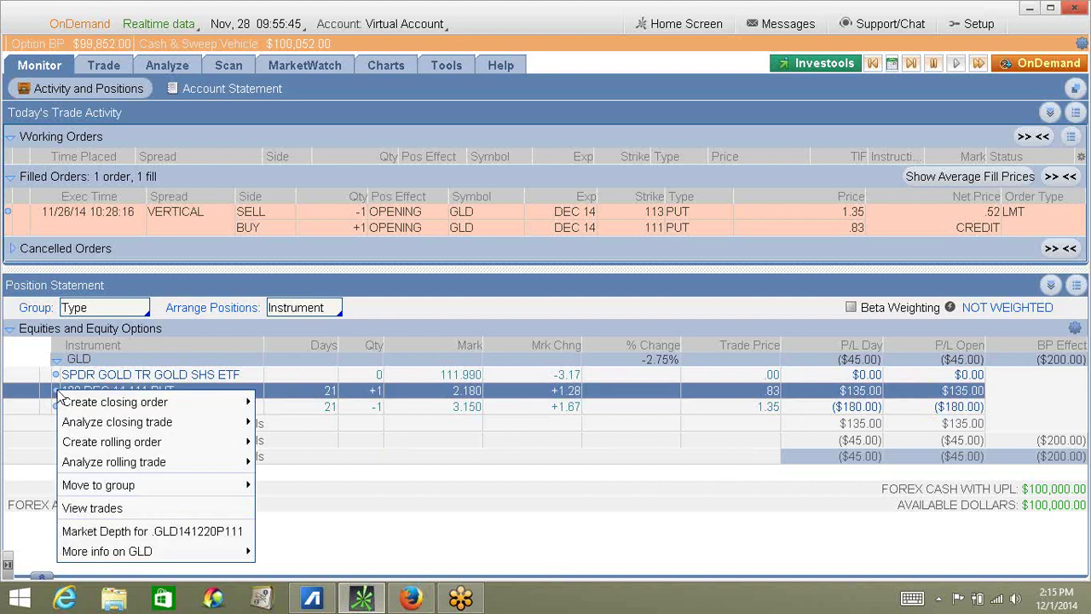
mouse_move(180, 402)
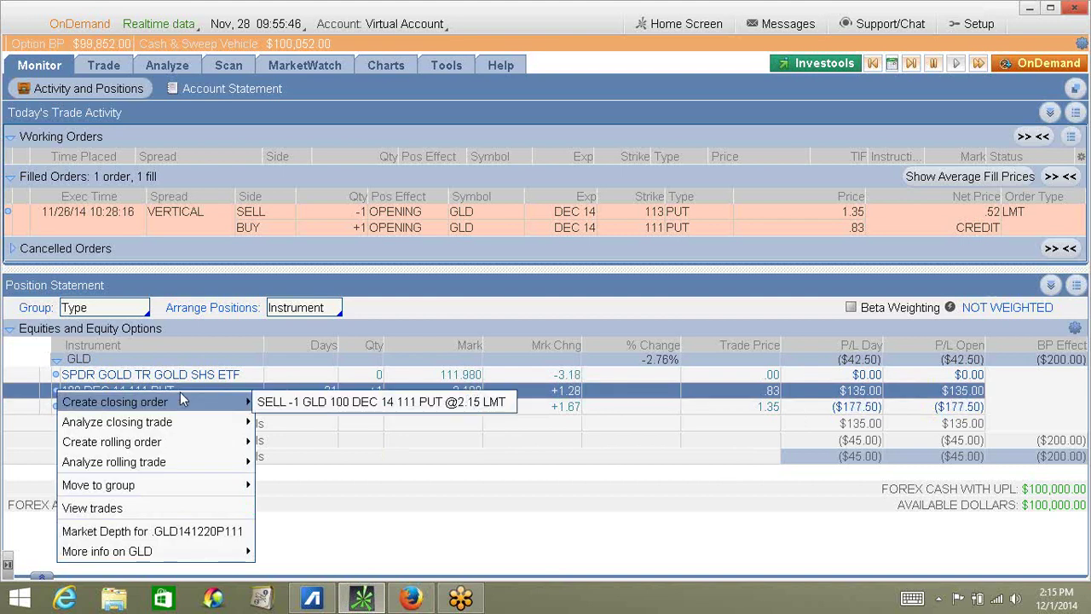
click(290, 402)
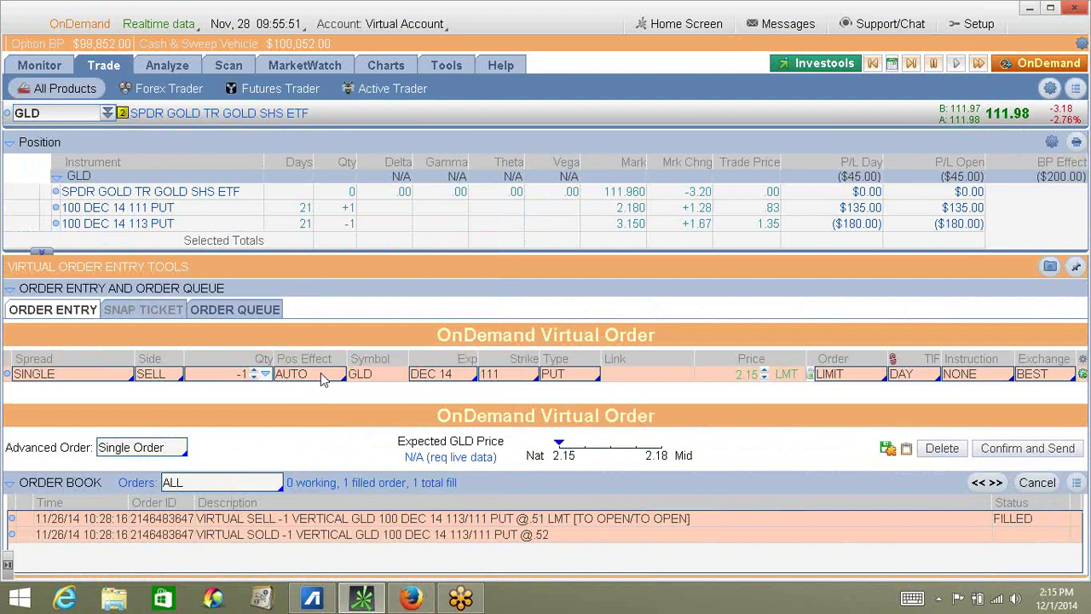
click(320, 372)
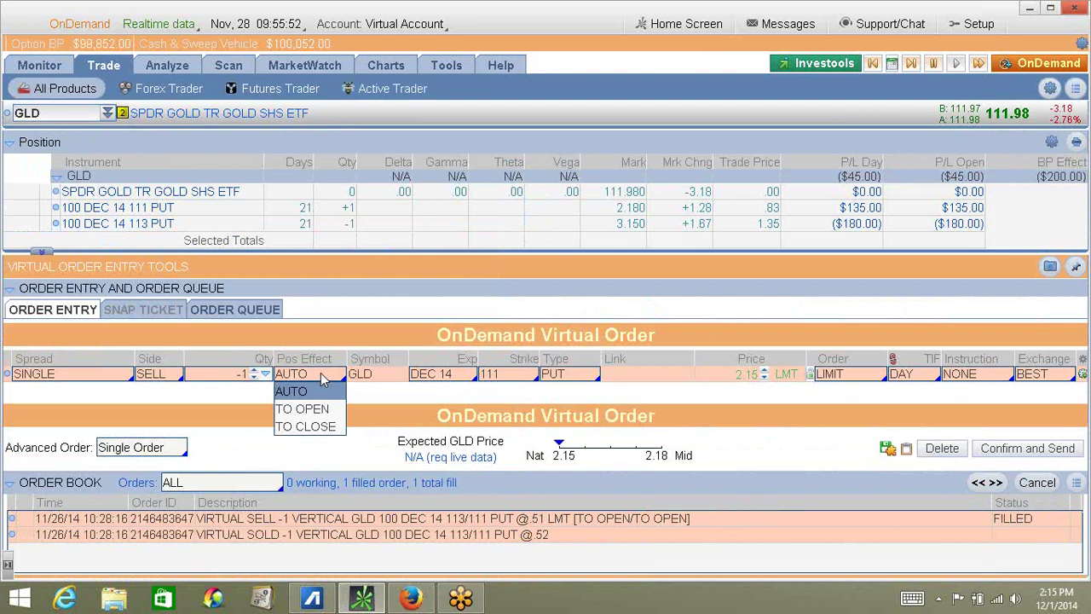
click(331, 428)
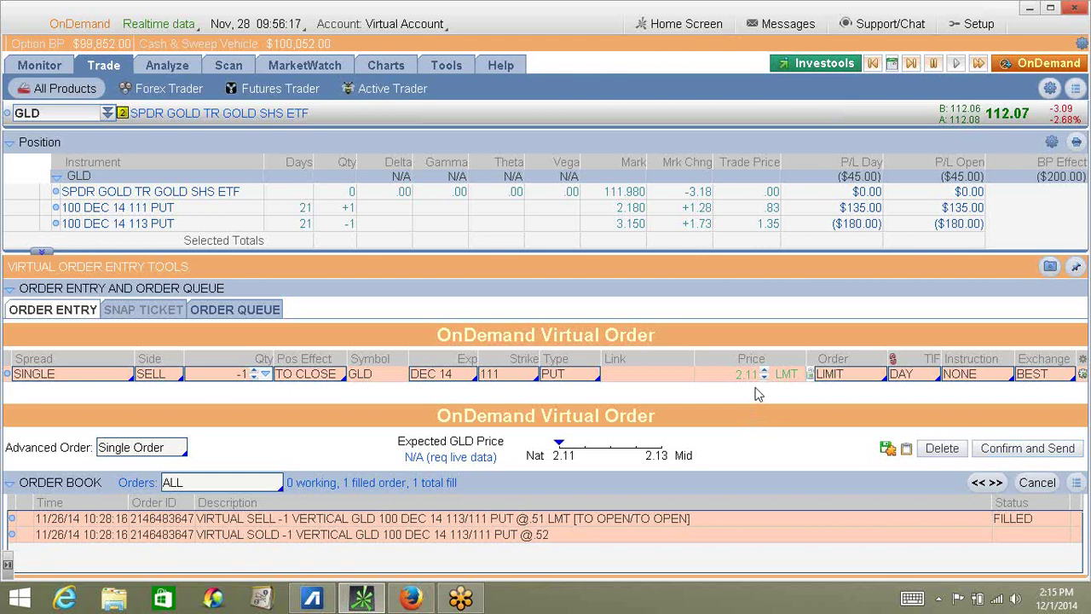
- Confirm and send the closing order for the 111 put, and dismiss the fill notification
click(1019, 449)
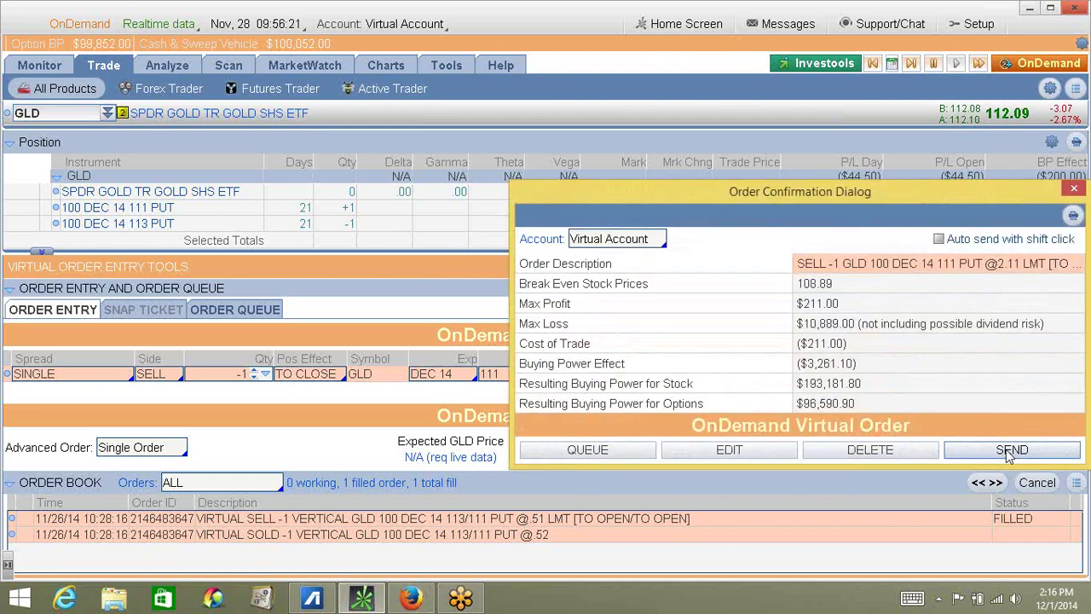
click(1011, 450)
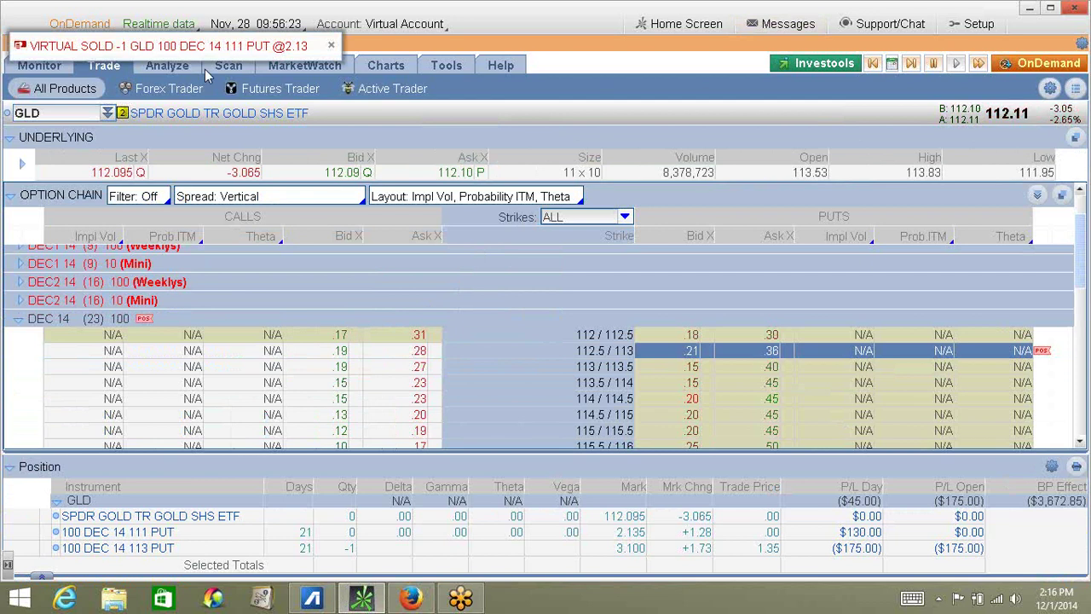
click(332, 46)
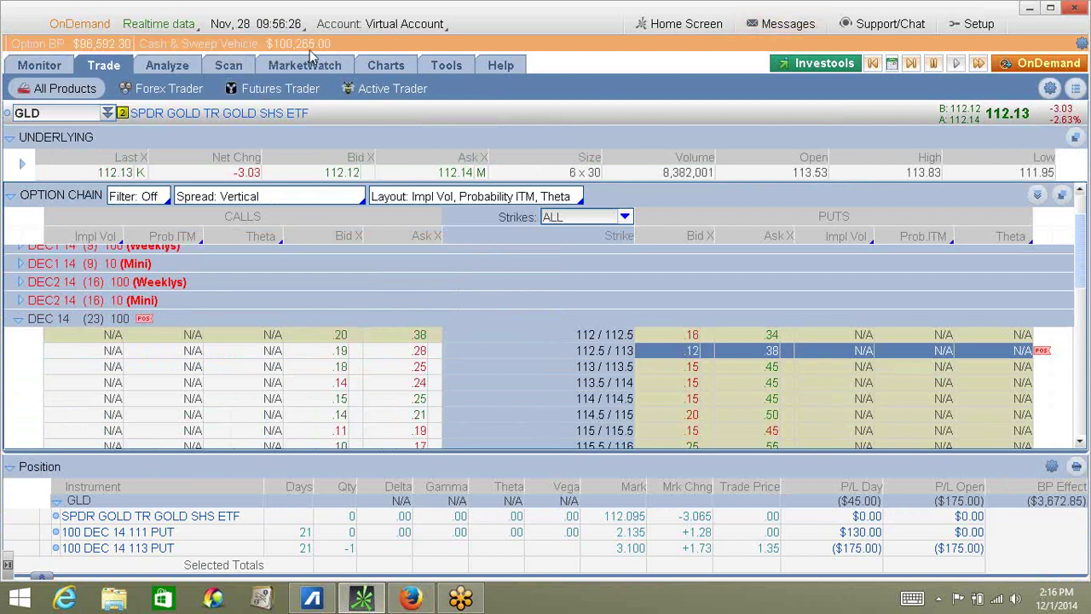
- Review the account's activity and positions, enlarging the trade activity area to show all filled GLD orders
click(43, 66)
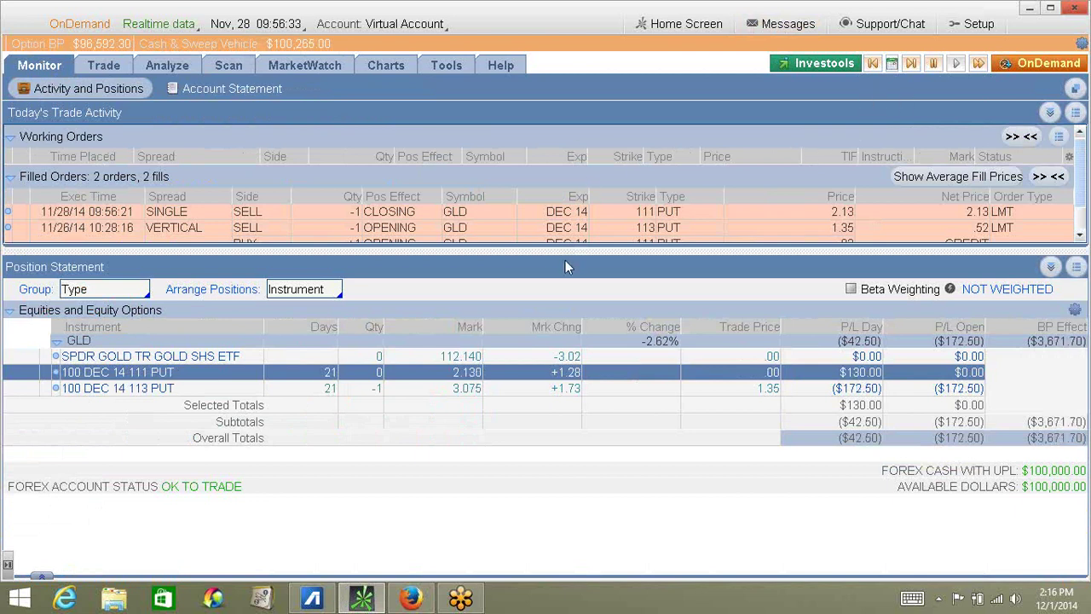
drag(565, 252, 561, 293)
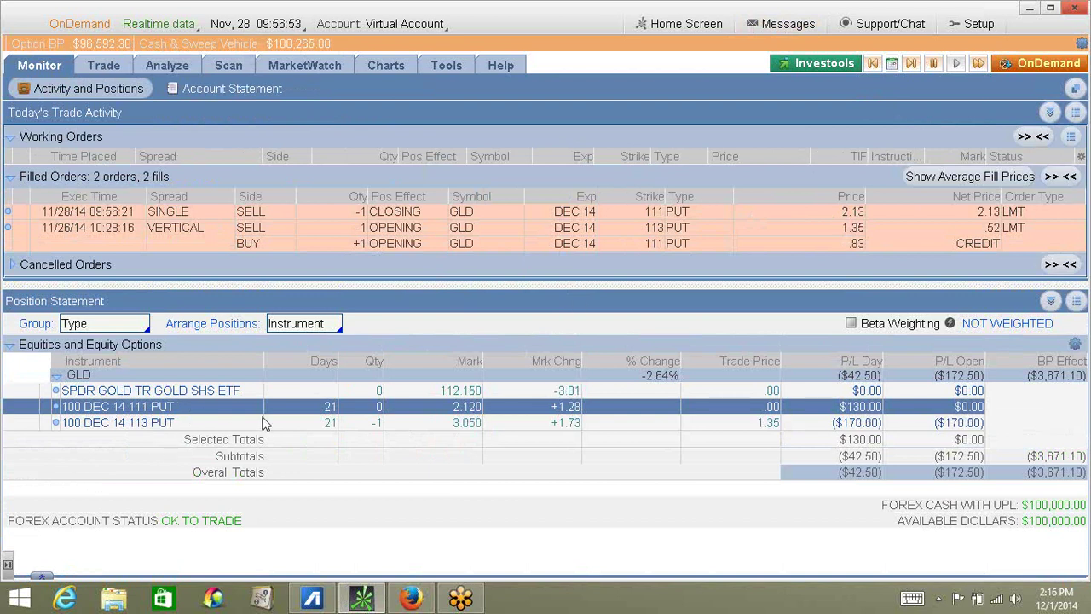
ctrl+click(289, 412)
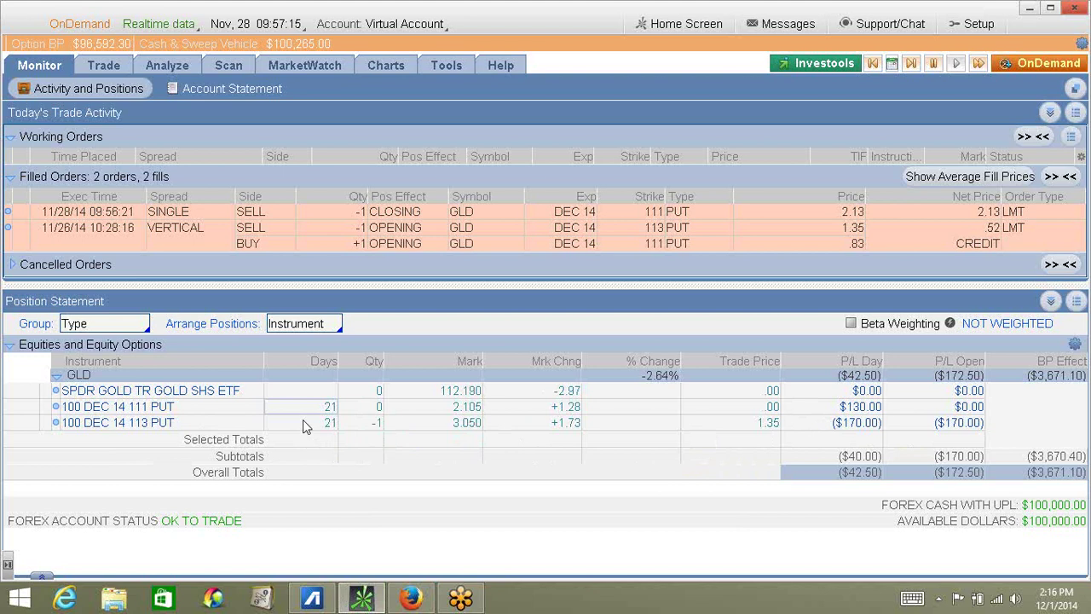
- Show the GLD option chain as Single options with the Position, Intrinsic, Extrinsic layout and examine the DEC 14 113 put
click(109, 68)
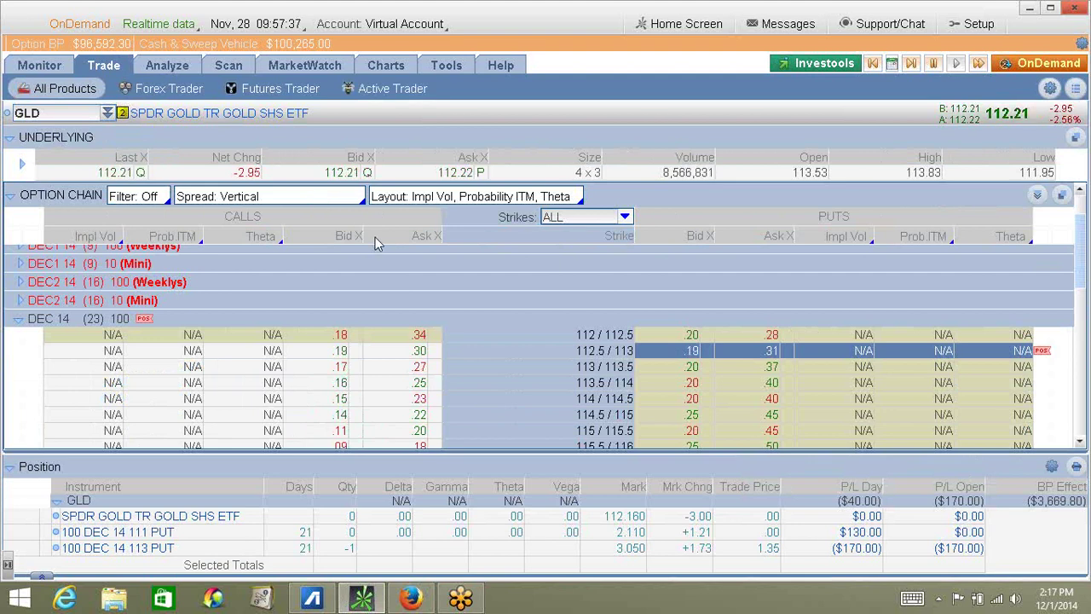
click(321, 196)
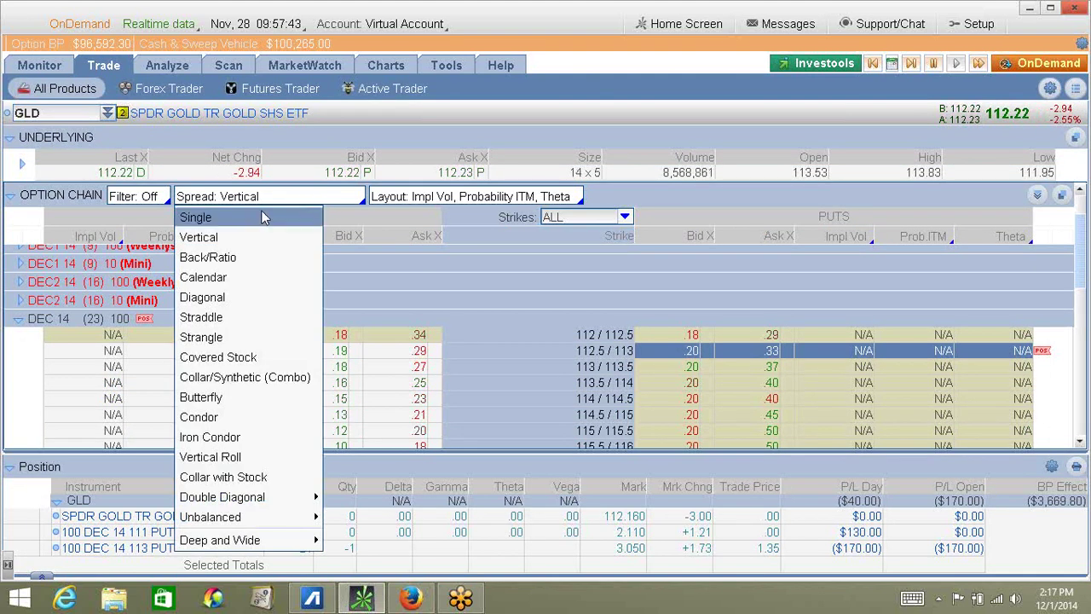
click(254, 217)
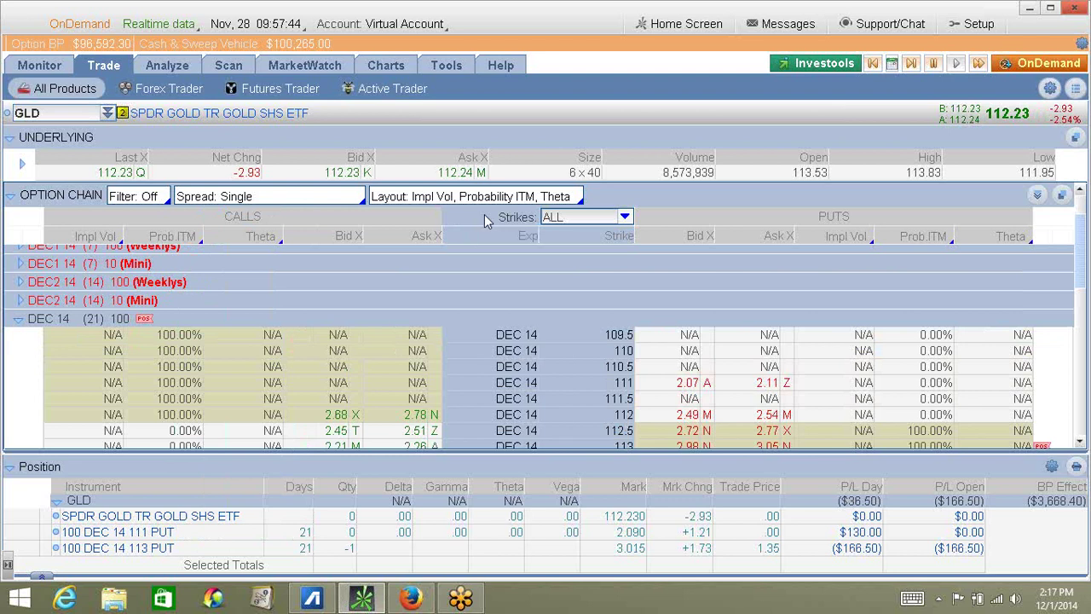
click(508, 197)
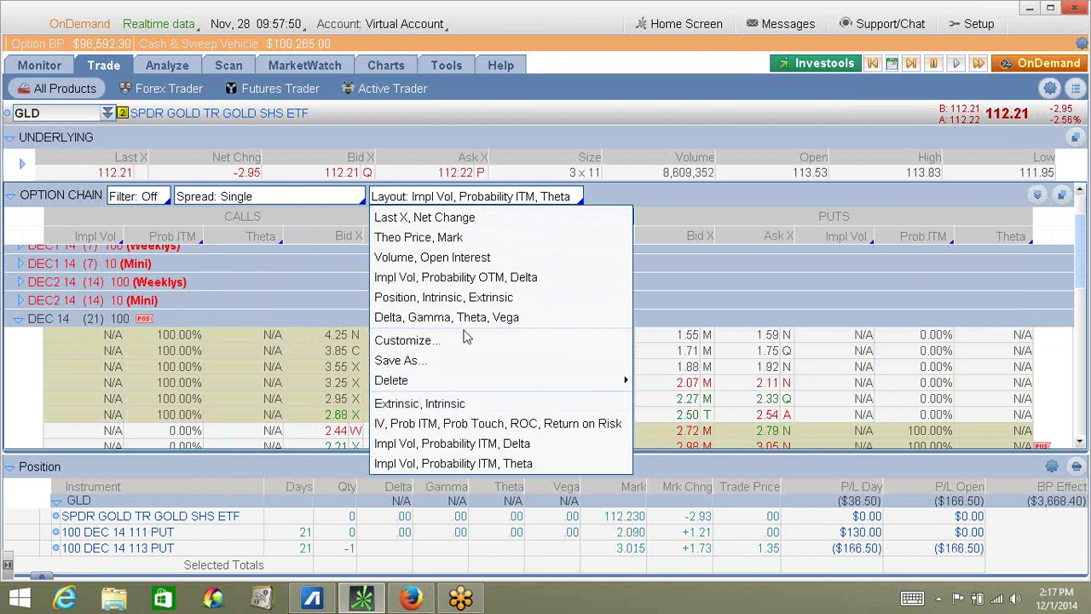
click(491, 298)
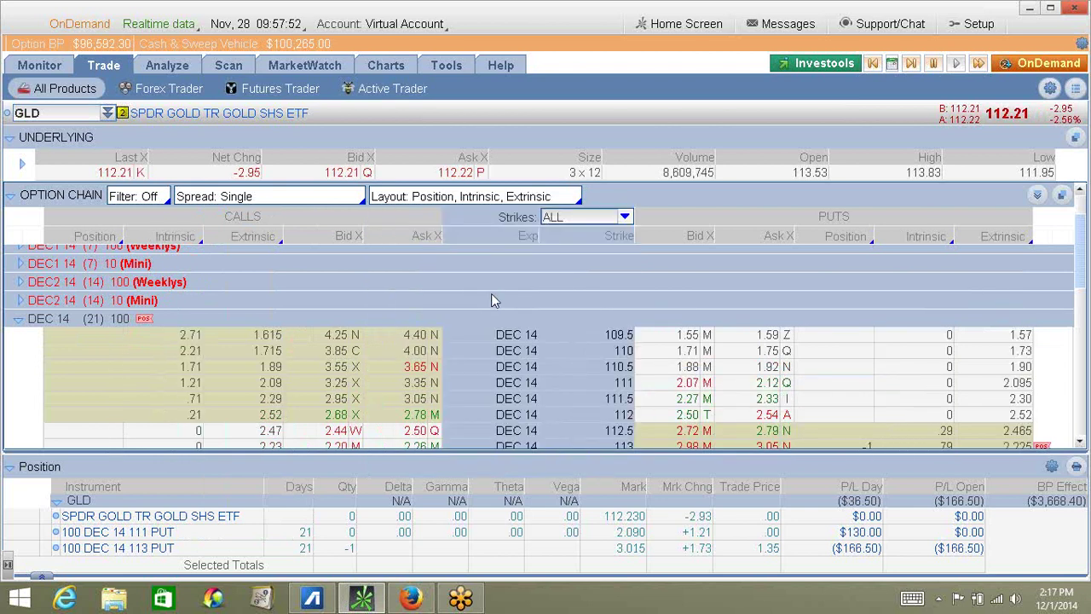
click(1080, 441)
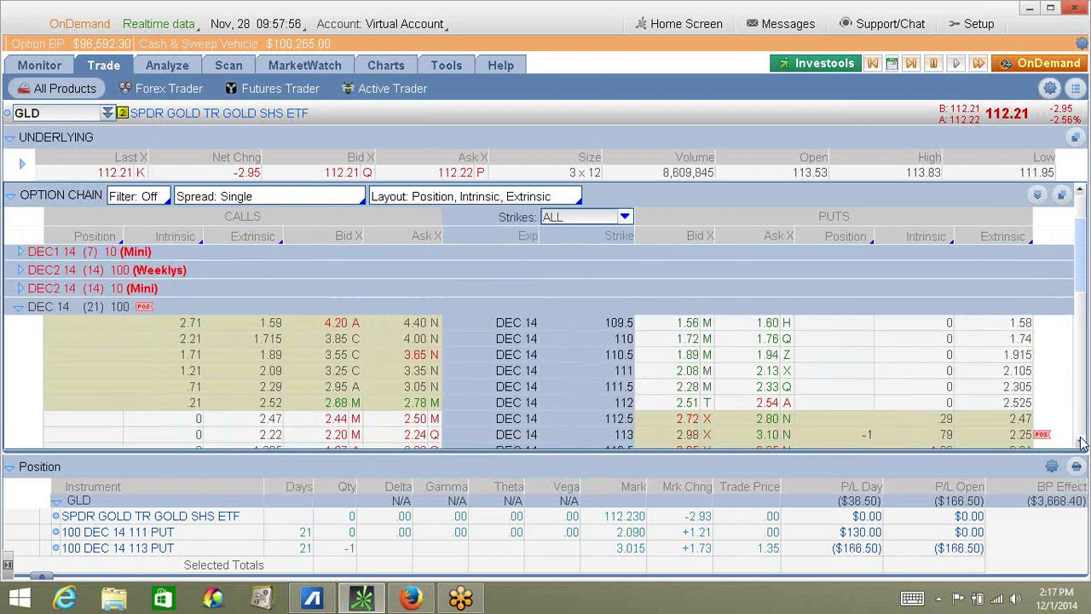
click(1080, 442)
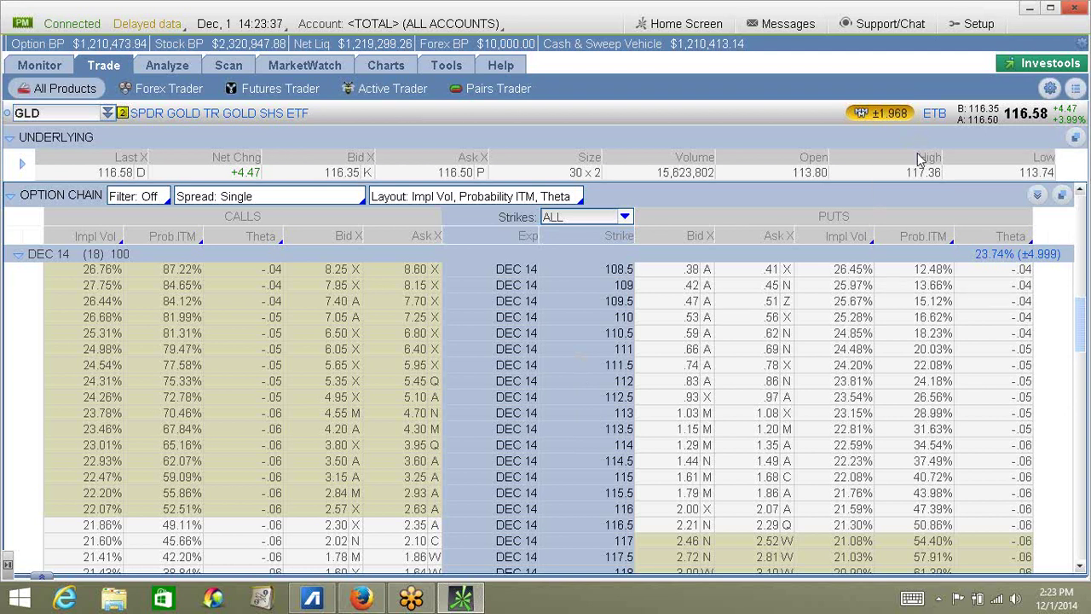
- Switch to the GLD vertical put spread document in Google Docs and view the naked put margin note and closing page
key(alt+Tab)
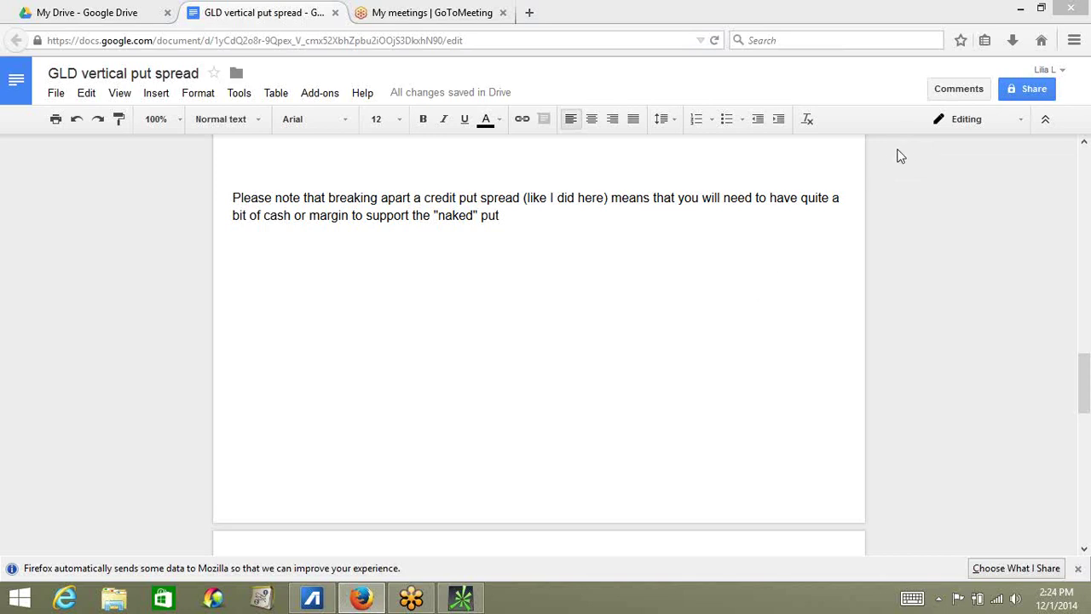
scroll(899, 151, down, 5)
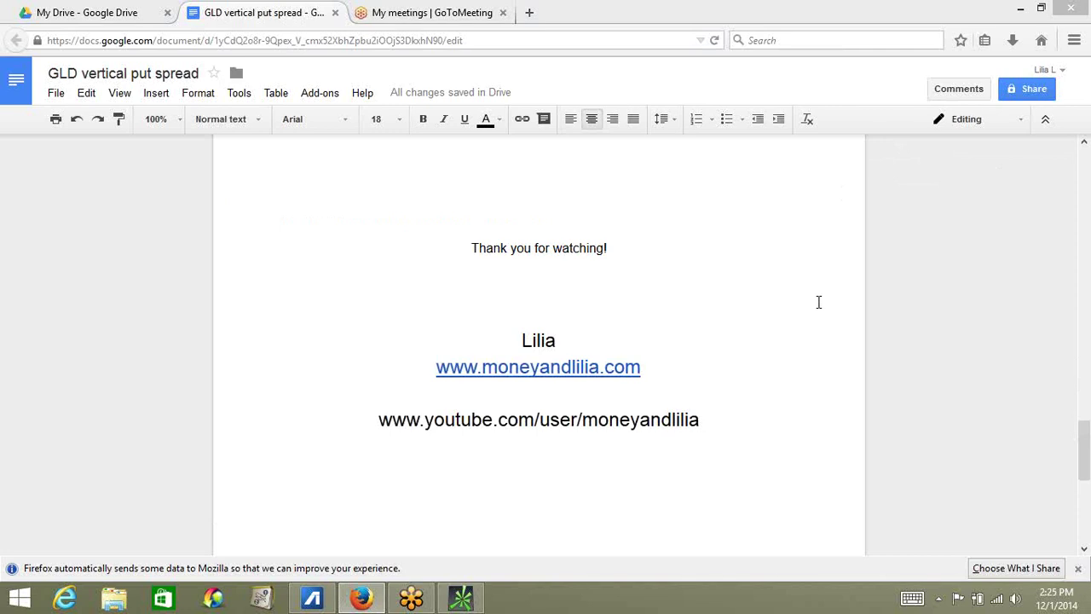